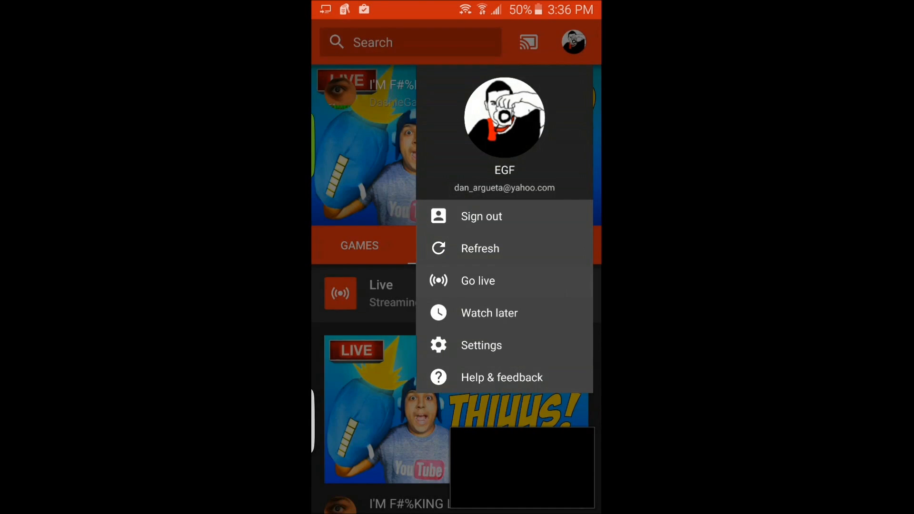
Step: Start setting up a recording or live stream from the account menu
left_click(493, 281)
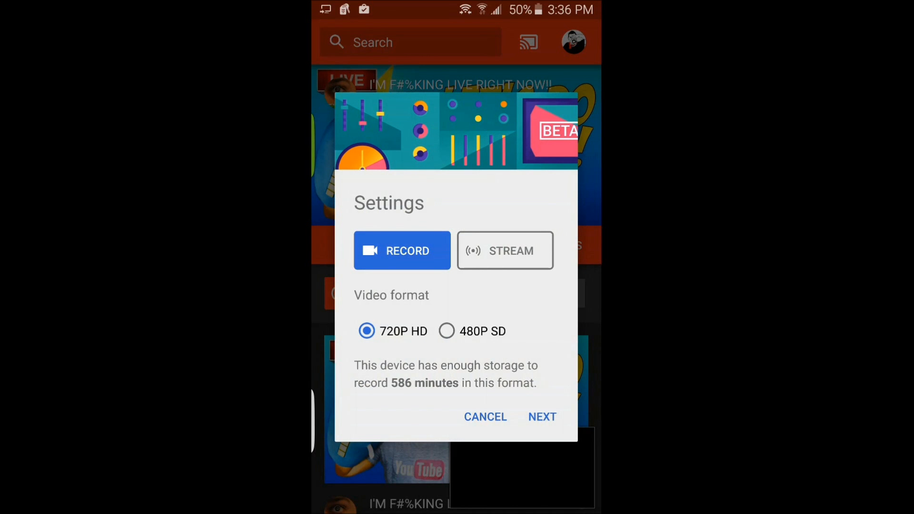
Step: Confirm recording at 720P HD and continue through the tips to the app list
left_click(542, 417)
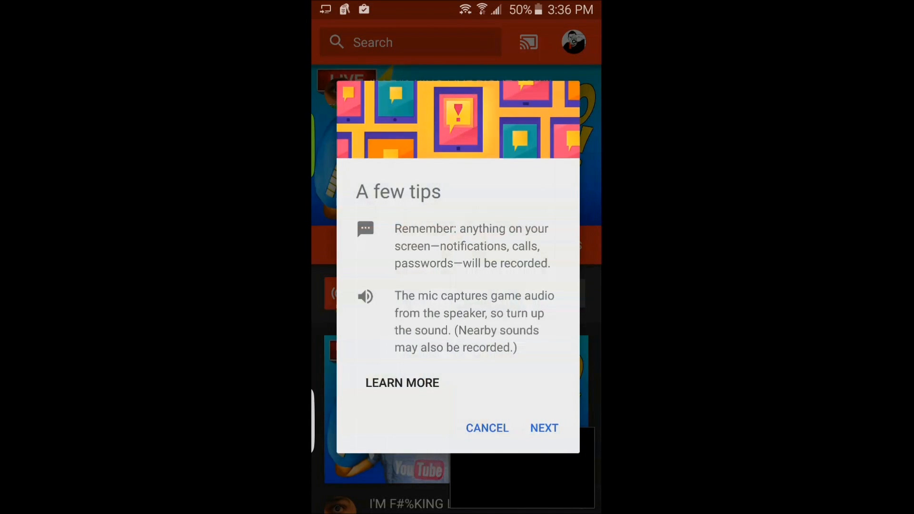
left_click(542, 428)
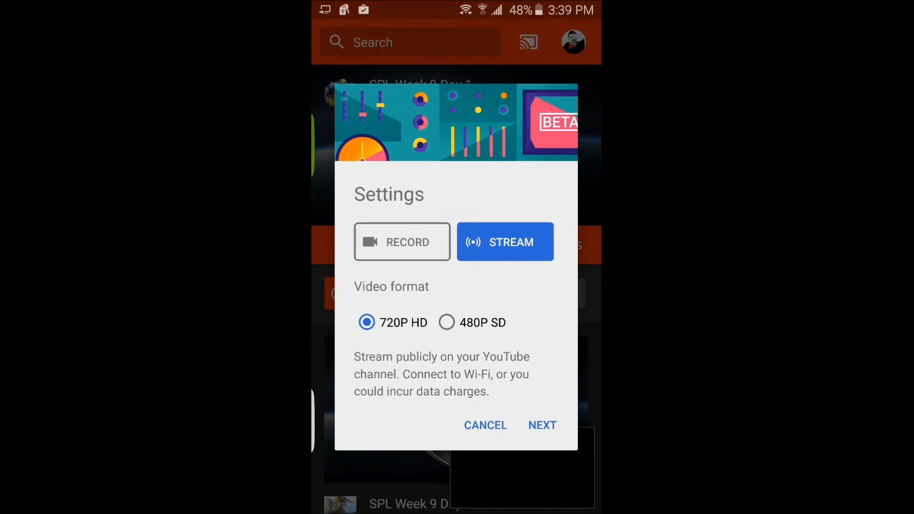
left_click(543, 424)
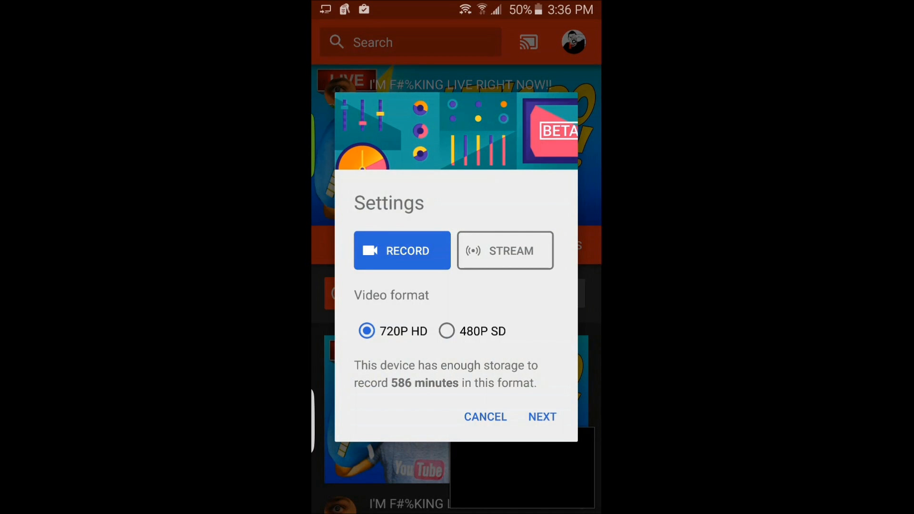
left_click(542, 417)
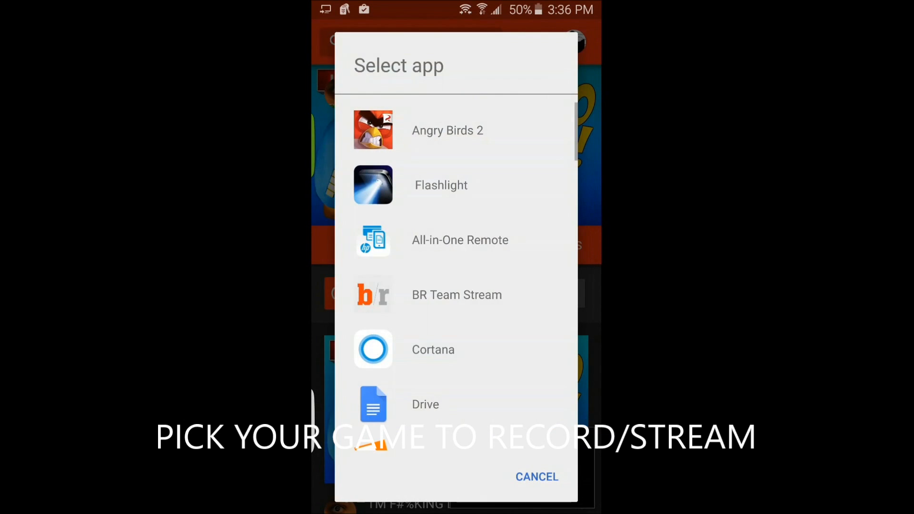
Step: Choose Angry Birds 2 to record and allow screen capture to begin
left_click(447, 130)
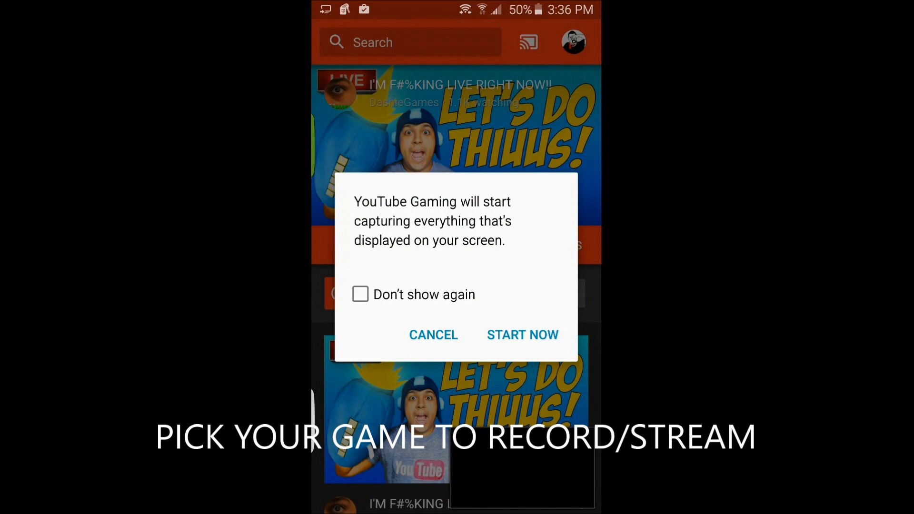
left_click(523, 335)
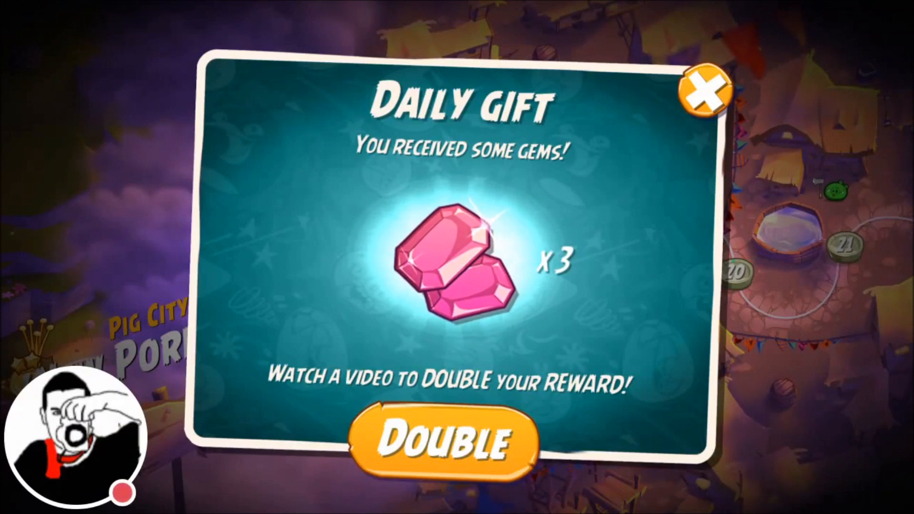
Step: Dismiss the daily gift, toggle the microphone off and on, and enable the face camera
left_click(705, 91)
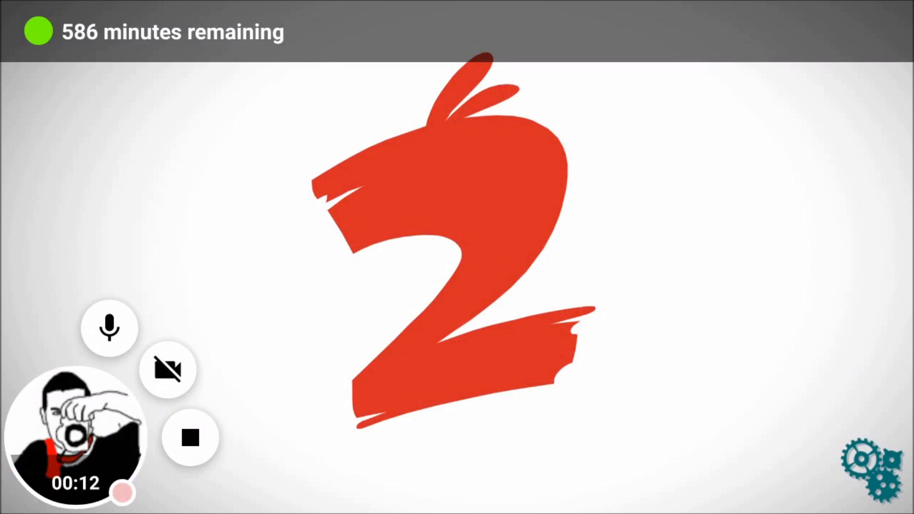
left_click(109, 328)
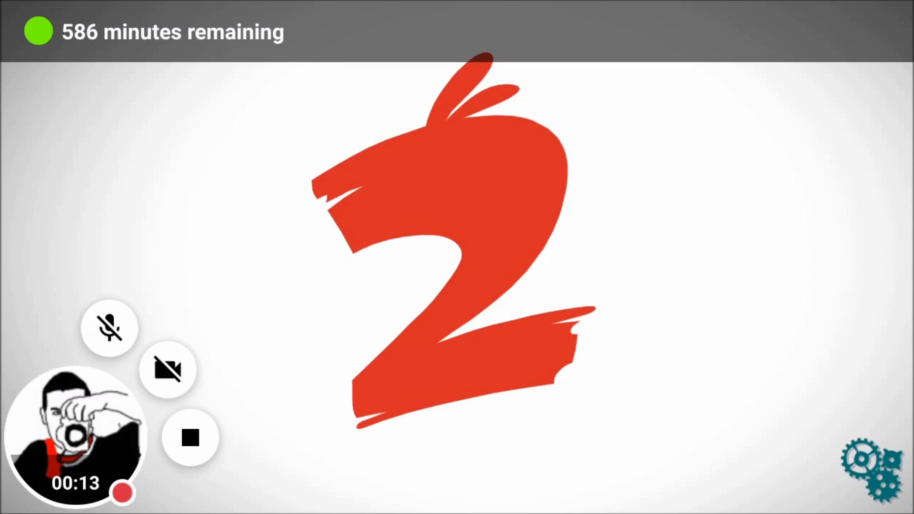
left_click(109, 328)
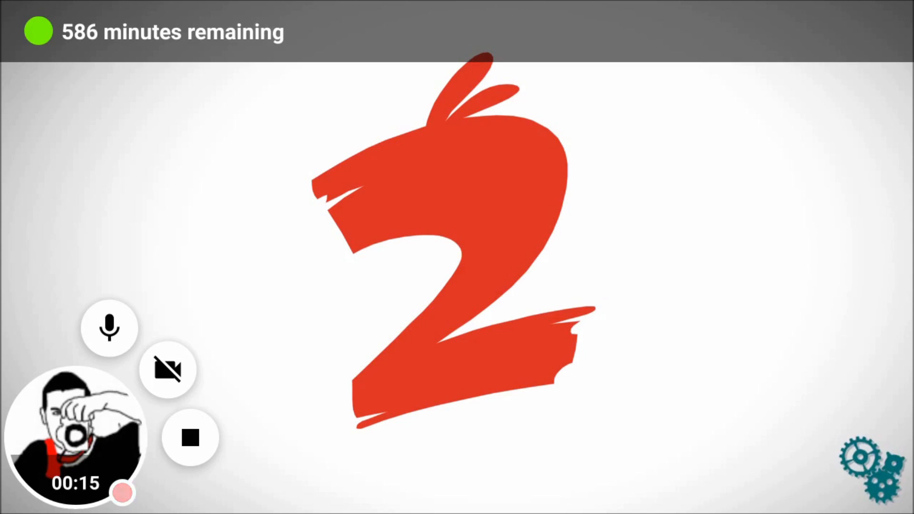
left_click(168, 369)
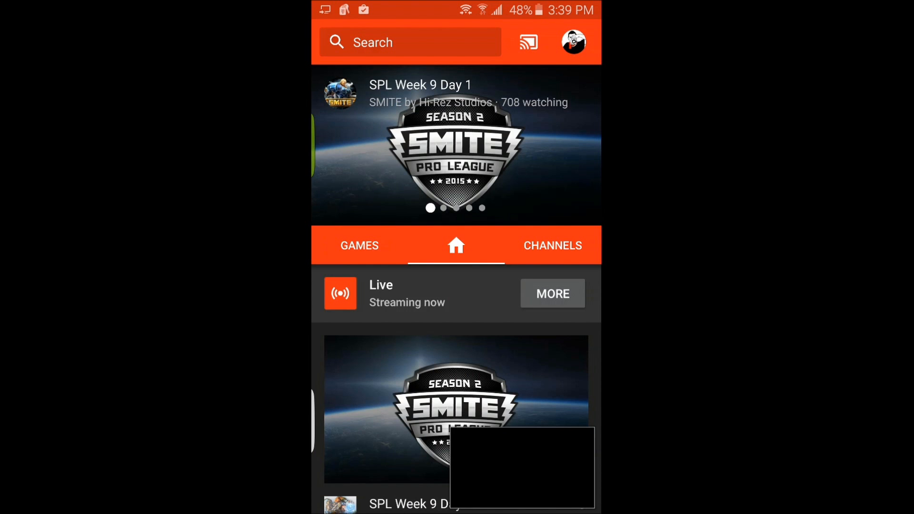
Step: From the account menu choose Go live with STREAM mode and continue past the tips
left_click(573, 42)
left_click(478, 280)
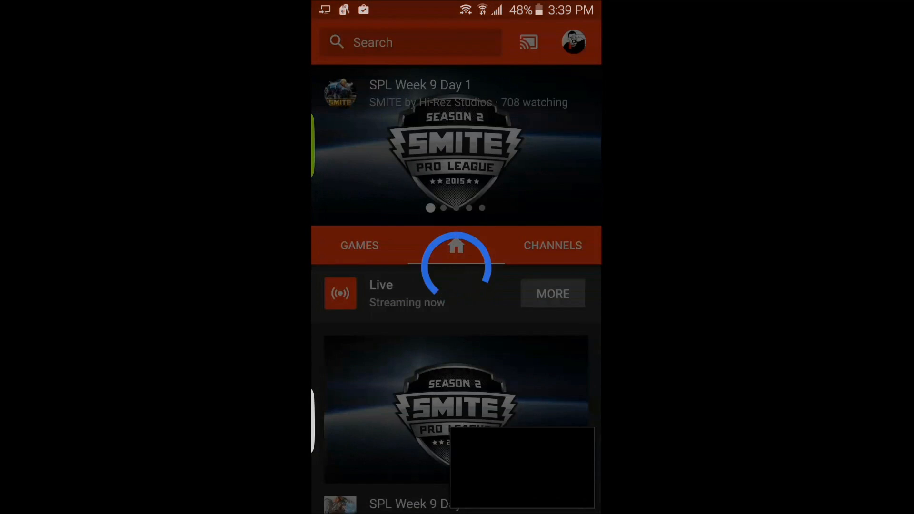
left_click(541, 249)
left_click(577, 417)
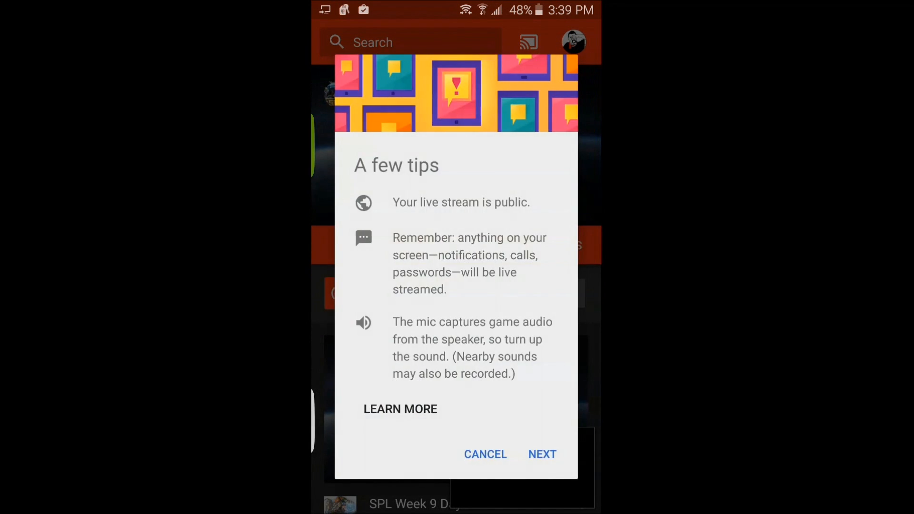